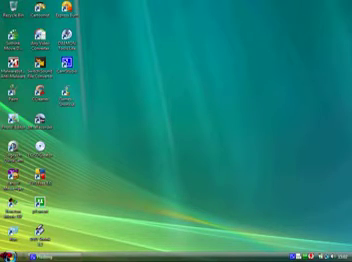
- Open the Computer window listing the local disk, DVD RW and HD DVD-ROM drives
left_click(12, 236)
left_click(6, 256)
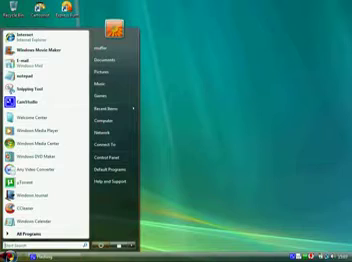
left_click(113, 121)
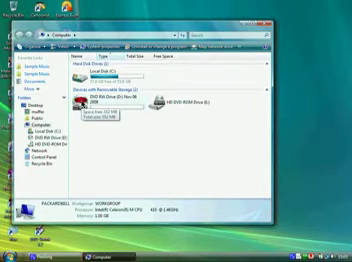
- Explore the empty DVD RW Drive (D:) and move its window to the right
right_click(88, 103)
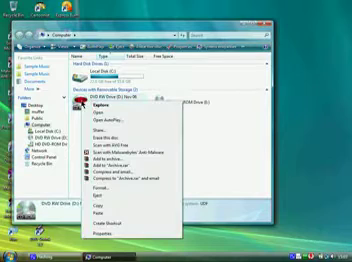
left_click(99, 106)
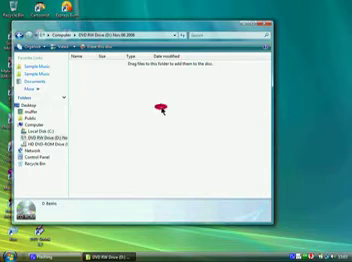
left_click_drag(150, 28, 228, 25)
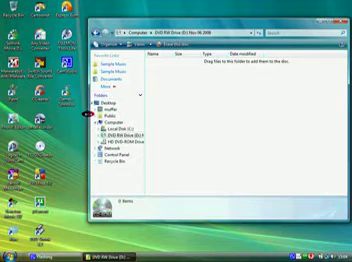
- Narrow the empty DVD RW window from its left edge and bring up the Start menu
mouse_move(88, 113)
left_mouse_down()
mouse_move(220, 124)
mouse_move(215, 125)
left_mouse_up()
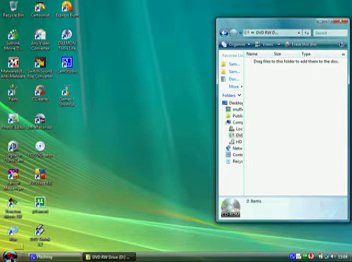
left_click(10, 255)
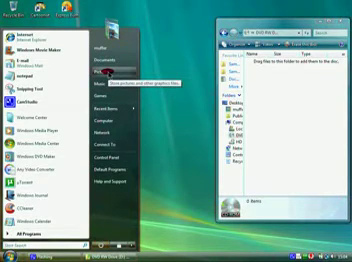
mouse_move(106, 72)
left_mouse_down()
mouse_move(254, 100)
mouse_move(277, 108)
mouse_move(165, 195)
left_mouse_up()
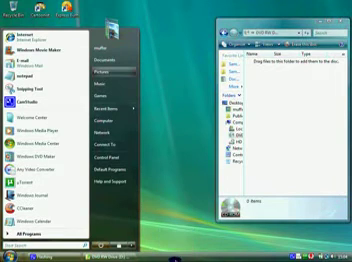
- Open Pictures in a second window, dragging Misc toward the disc and back uncopied
left_click(100, 71)
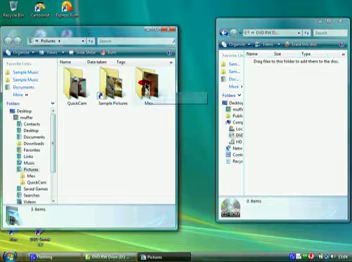
left_click_drag(150, 85, 236, 92)
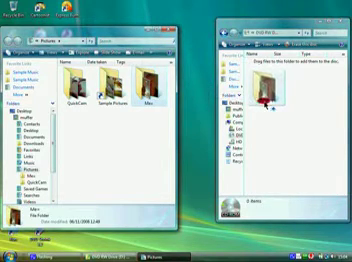
mouse_move(236, 92)
left_mouse_down()
mouse_move(168, 95)
mouse_move(148, 100)
left_mouse_up()
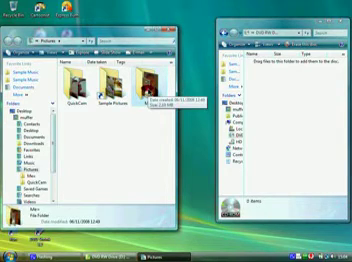
- Open the Misc folder and drop the mikey4 JPEG into the DVD RW Drive window
double_click(148, 85)
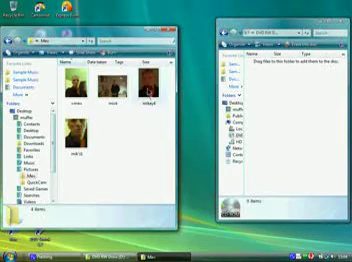
mouse_move(148, 85)
left_mouse_down()
mouse_move(175, 88)
mouse_move(268, 112)
left_mouse_up()
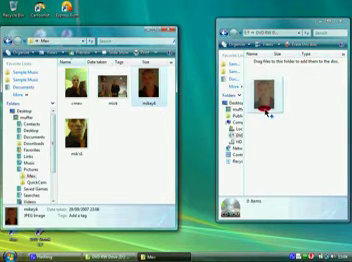
left_click_drag(268, 112, 289, 117)
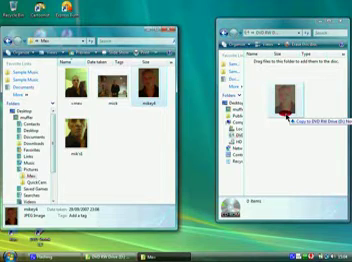
left_click_drag(290, 118, 284, 115)
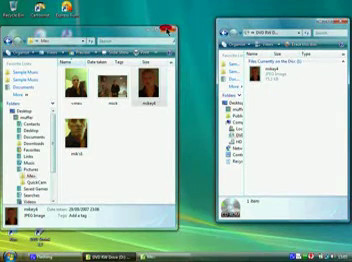
- Close the Misc window, nudge the one-item disc window left, and show the Start menu
left_click(171, 33)
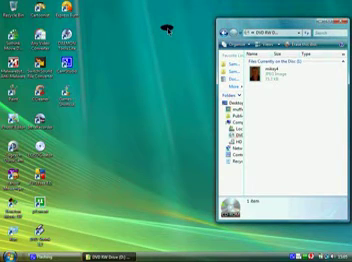
left_click_drag(298, 25, 276, 27)
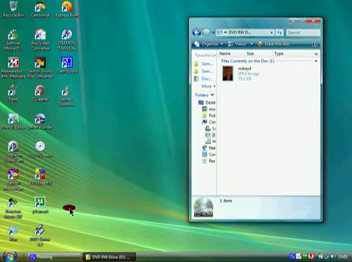
left_click(10, 256)
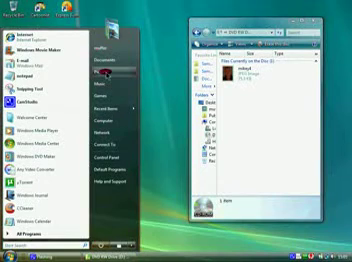
- Reopen Pictures beside the disc window and drag mikey4 from the disc onto Misc
left_click(101, 71)
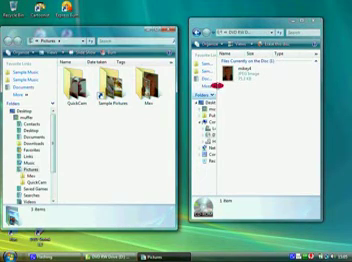
mouse_move(226, 72)
left_mouse_down()
mouse_move(150, 133)
mouse_move(50, 160)
left_mouse_up()
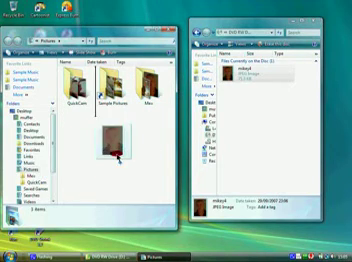
mouse_move(40, 150)
left_mouse_down()
mouse_move(148, 85)
mouse_move(228, 80)
left_mouse_up()
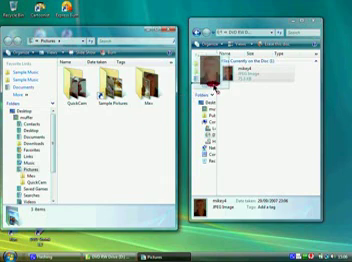
right_click(300, 255)
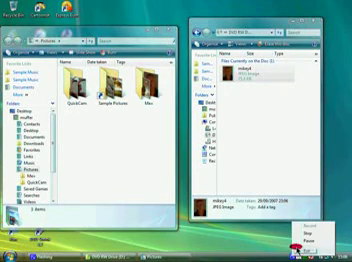